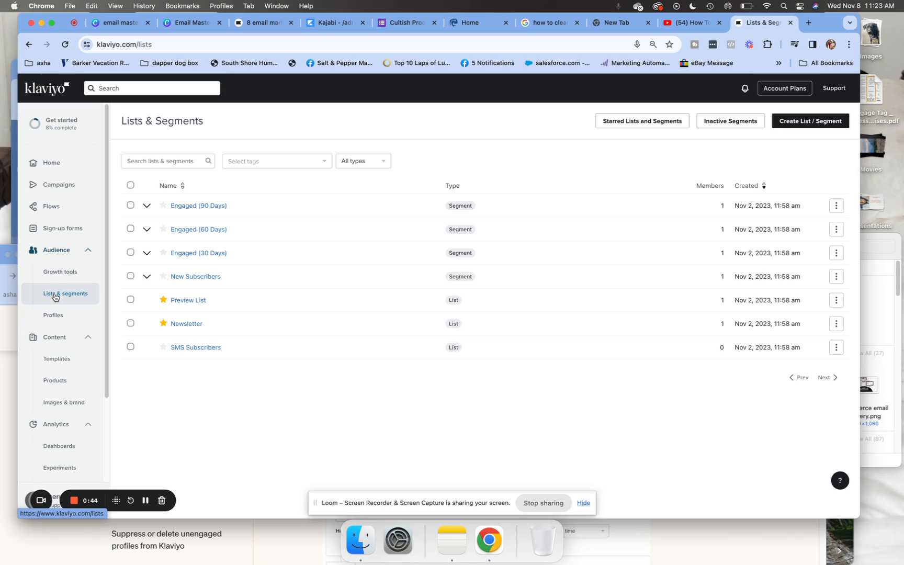
- Start a new segment and name it "unengaged 5 emails 11/9/23"
left_click(800, 125)
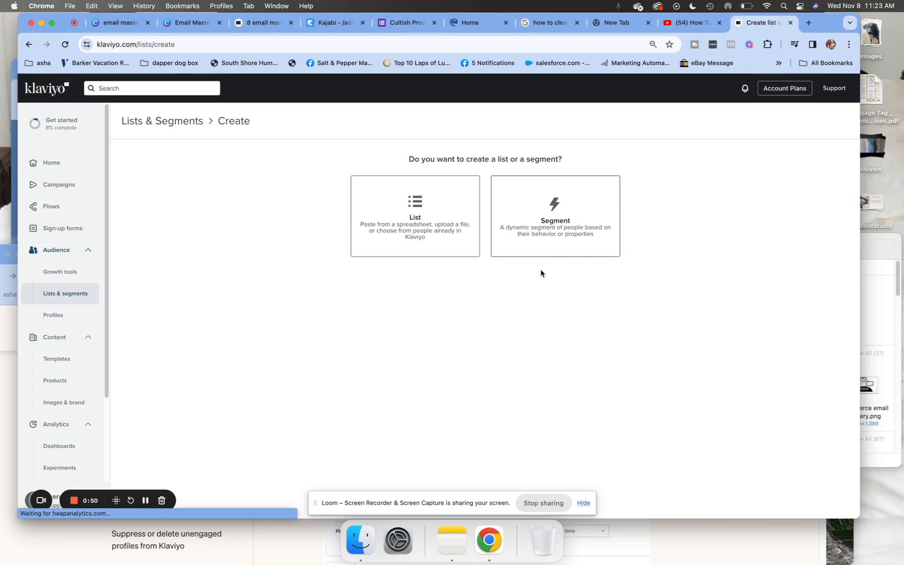
left_click(535, 230)
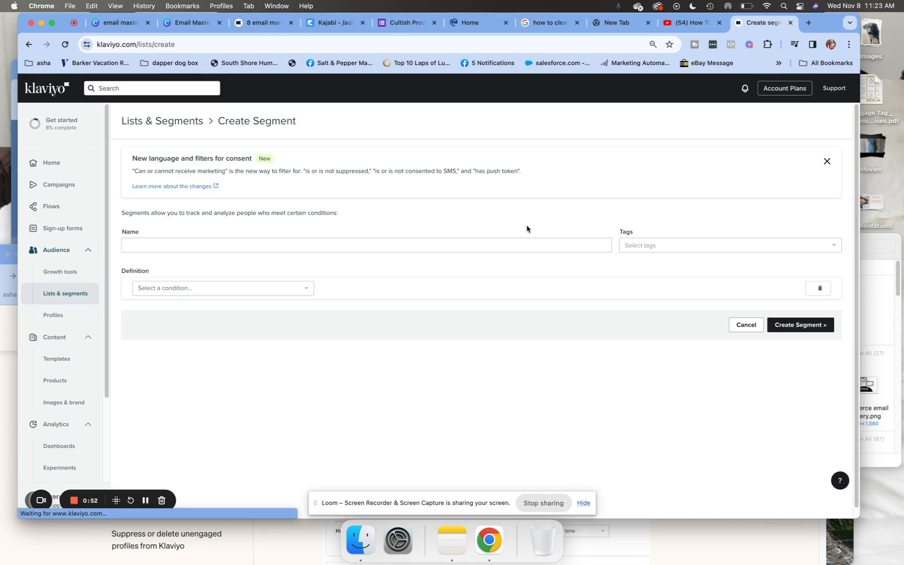
left_click(142, 245)
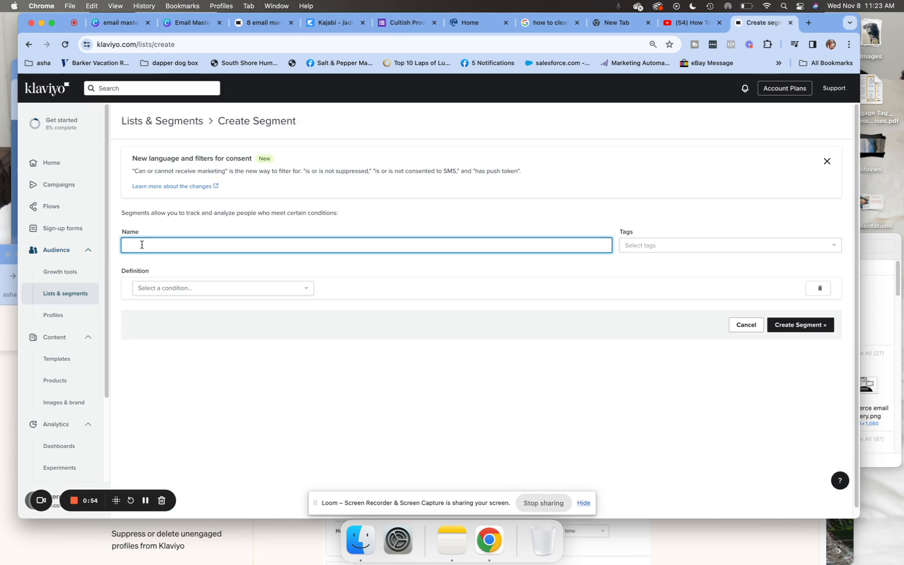
type("unengaged")
type("5 emails 11/")
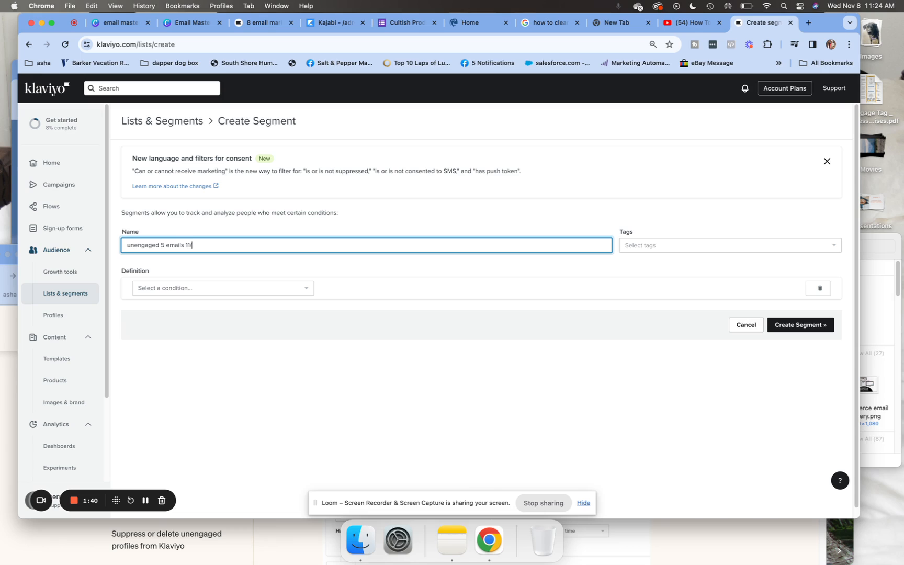
type("9/23")
- Assign the existing tag "unengaged 11/23" to the segment
left_click(661, 244)
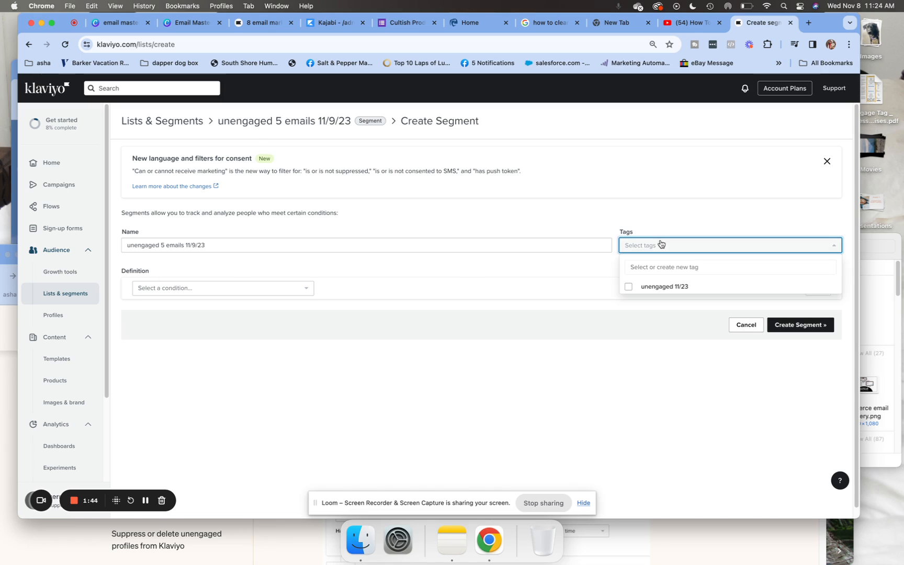
left_click(651, 287)
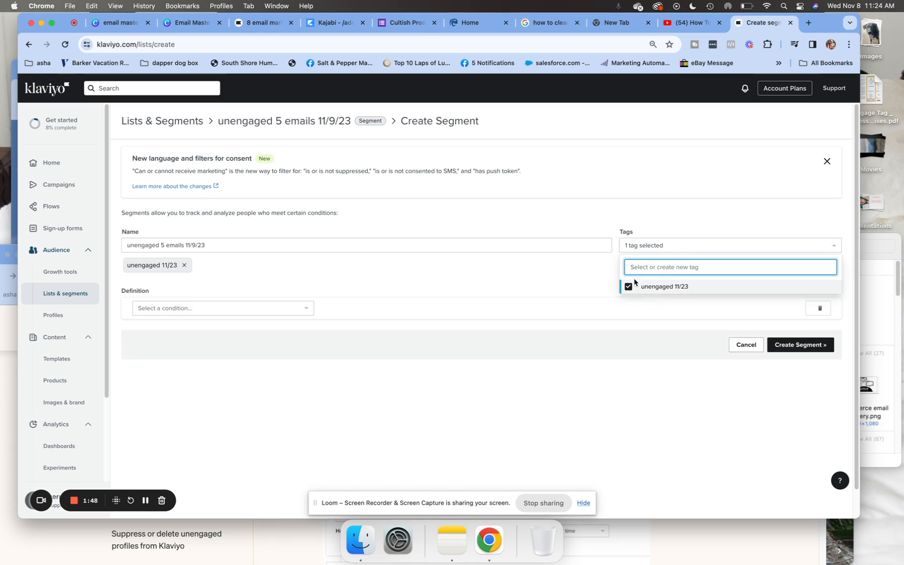
left_click(629, 287)
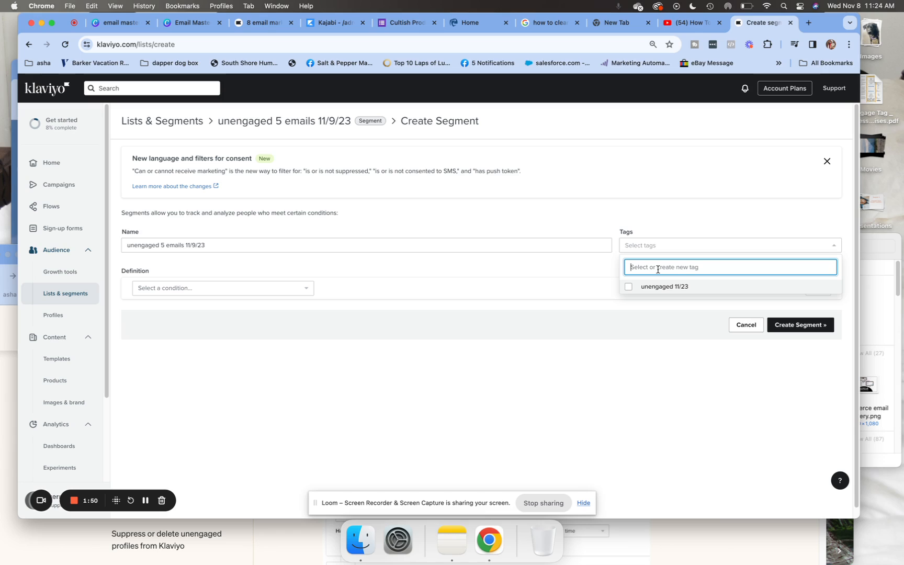
left_click(647, 287)
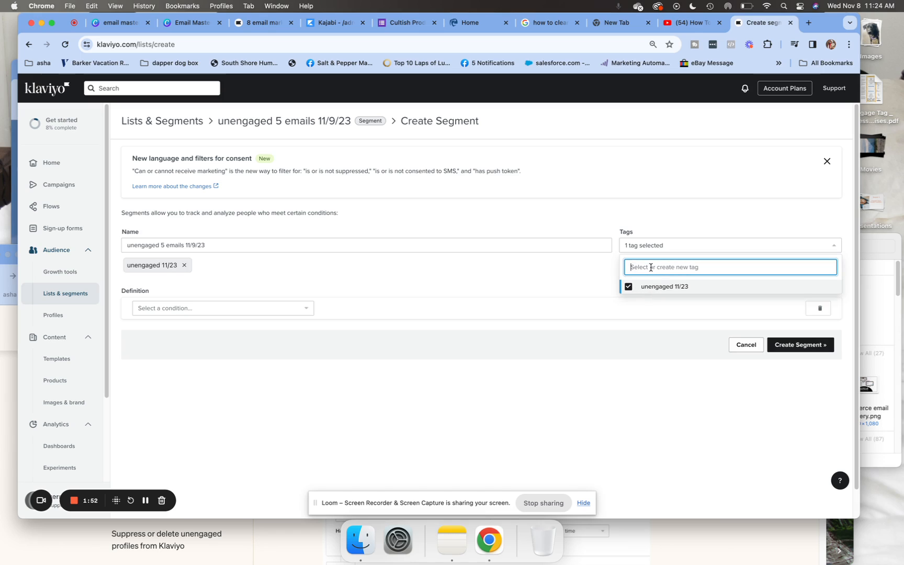
type("un")
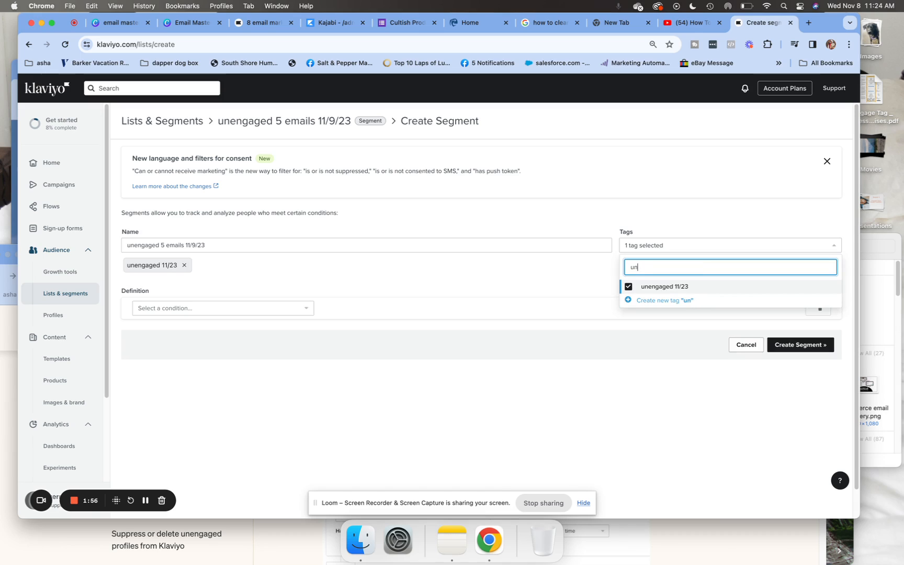
type("engaged")
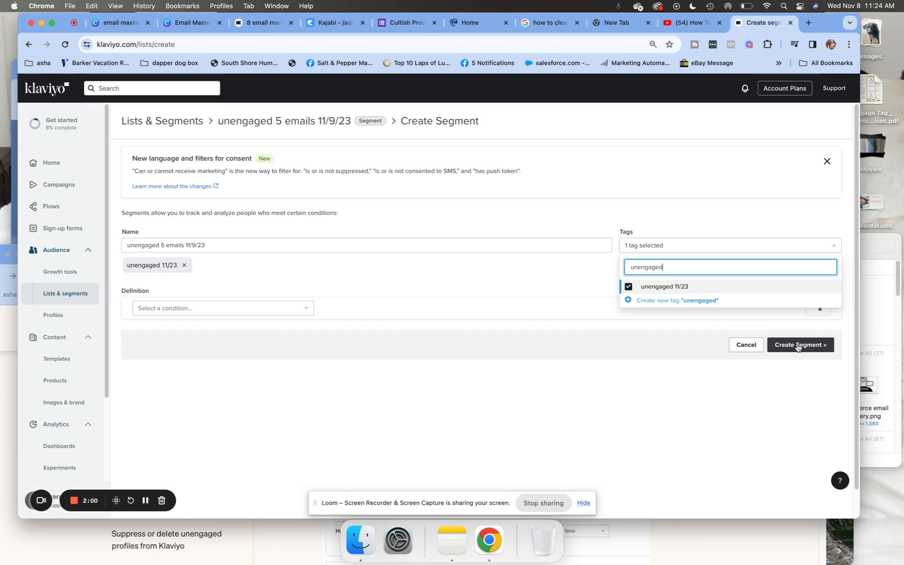
left_click(789, 317)
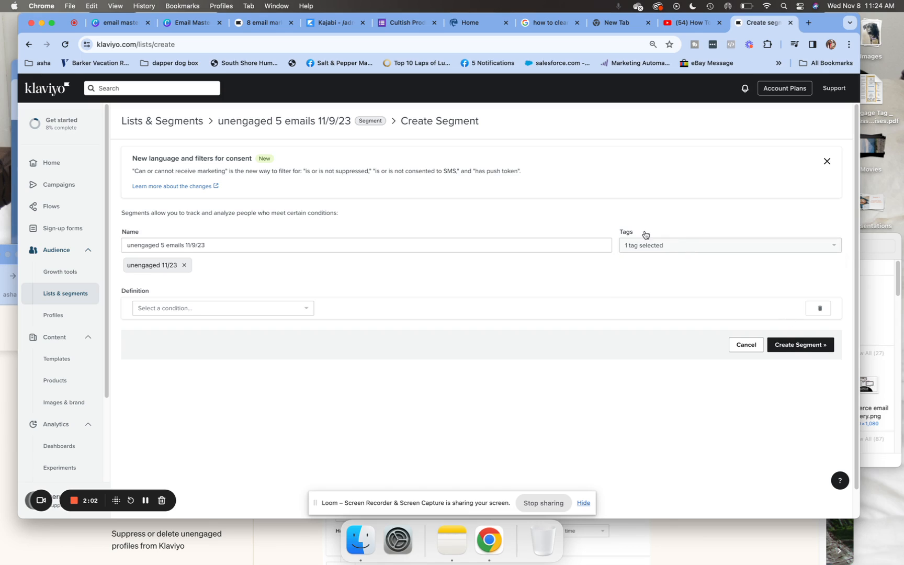
- Define the first condition as Properties about someone, with Created is at least 90 days ago
left_click(162, 307)
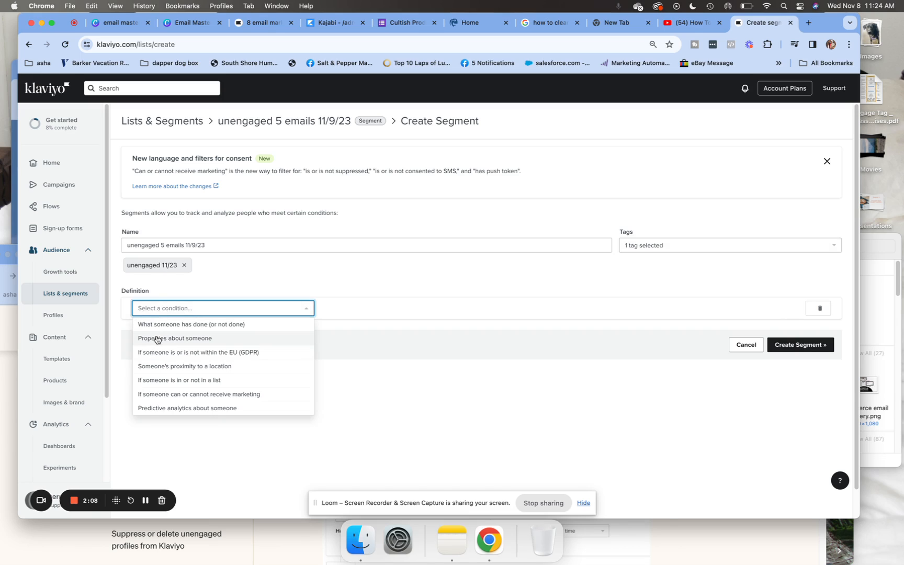
left_click(157, 339)
left_click(155, 328)
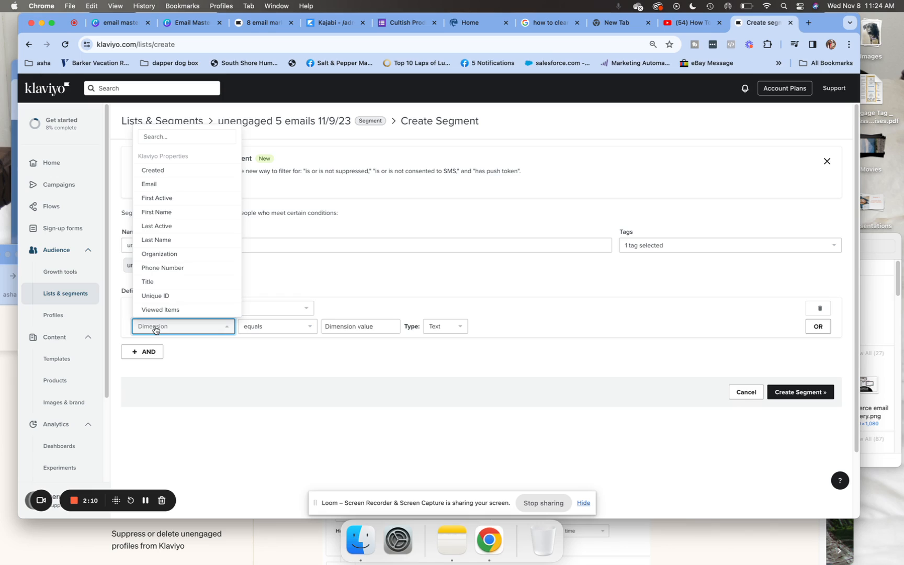
left_click(163, 170)
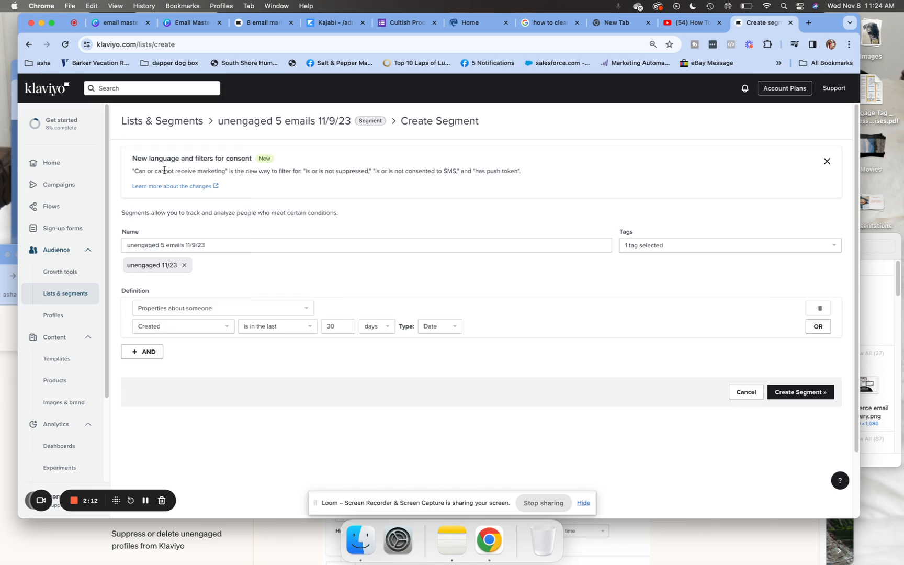
left_click(271, 327)
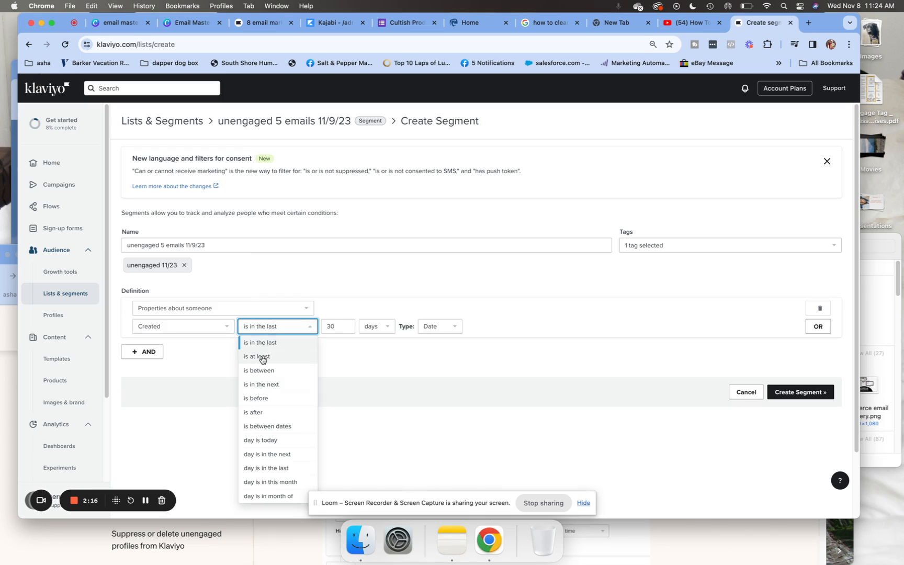
left_click(262, 358)
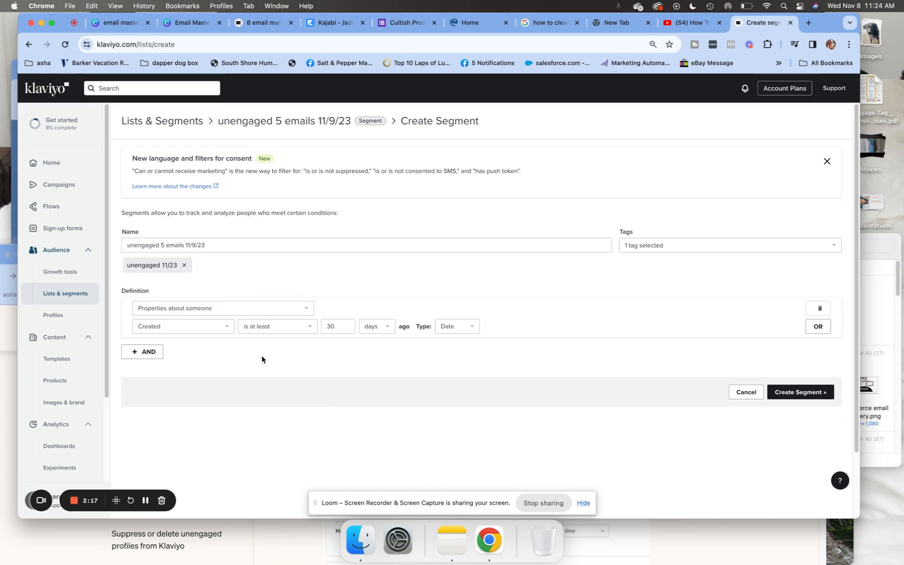
double_click(332, 324)
type("90")
- Add an AND condition on what someone has done (or not done), using the Received Email metric
left_click(145, 354)
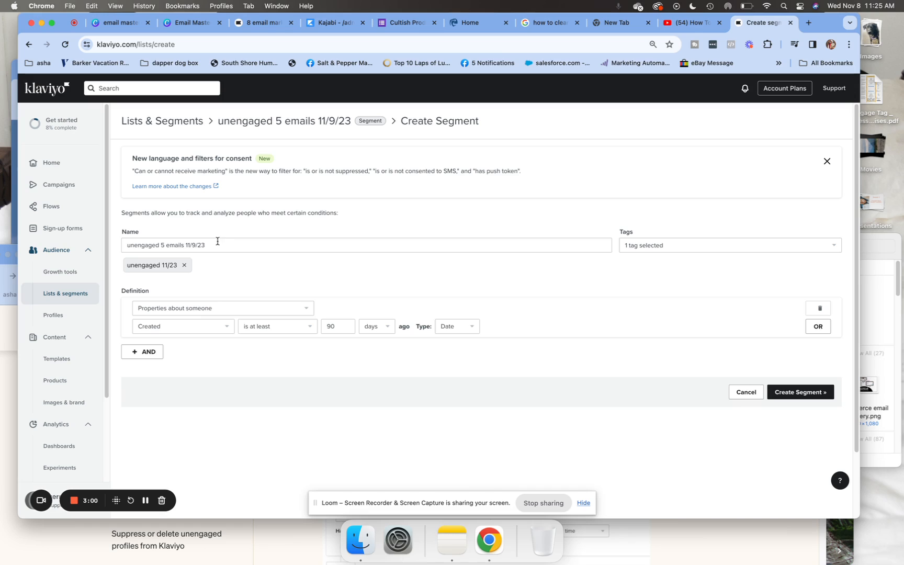
left_click(141, 354)
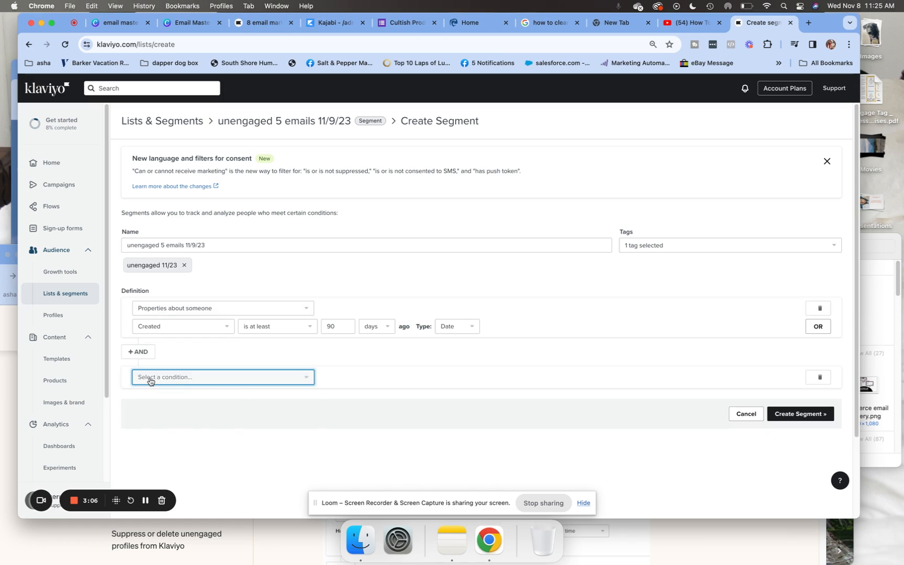
left_click(149, 379)
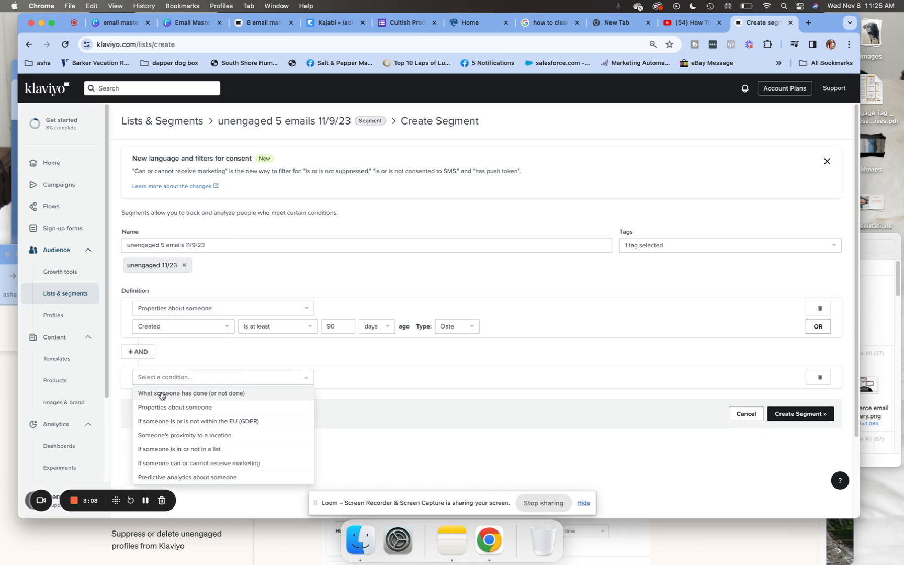
left_click(162, 394)
left_click(168, 398)
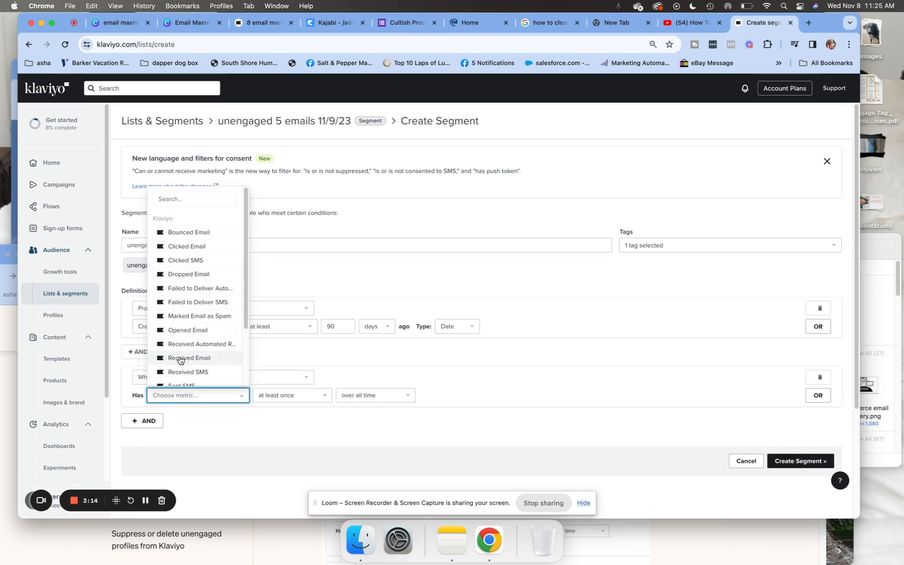
left_click(179, 360)
- Set the Received Email condition to is at least 5 over all time
left_click(286, 397)
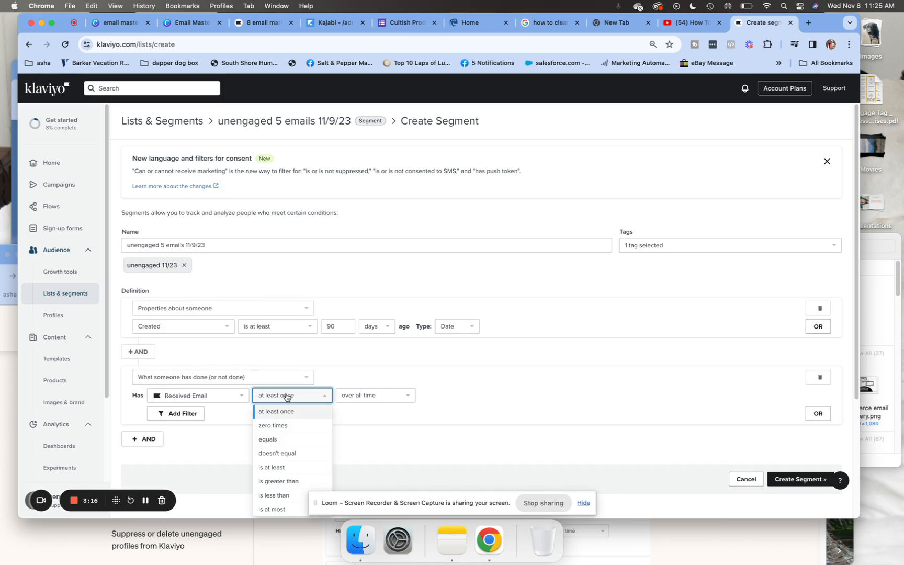
left_click(273, 441)
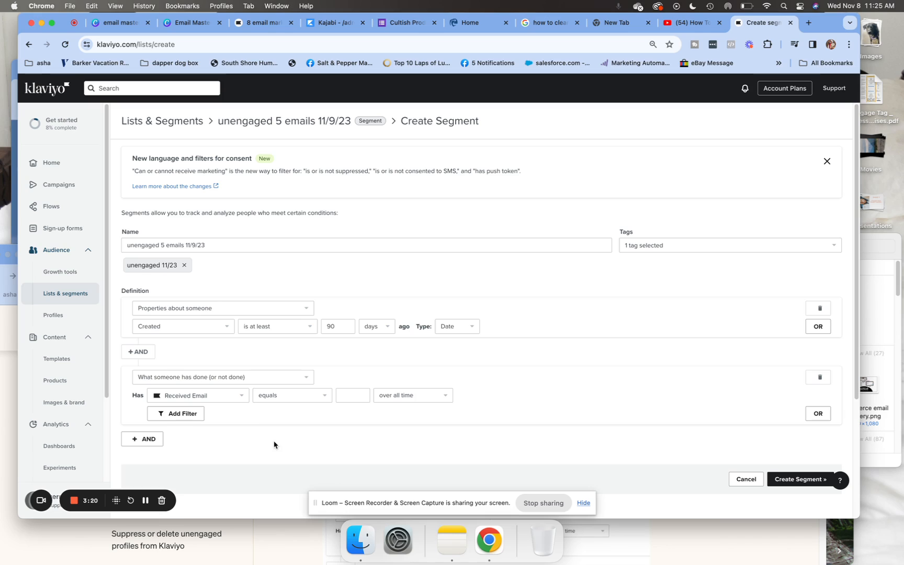
left_click(275, 397)
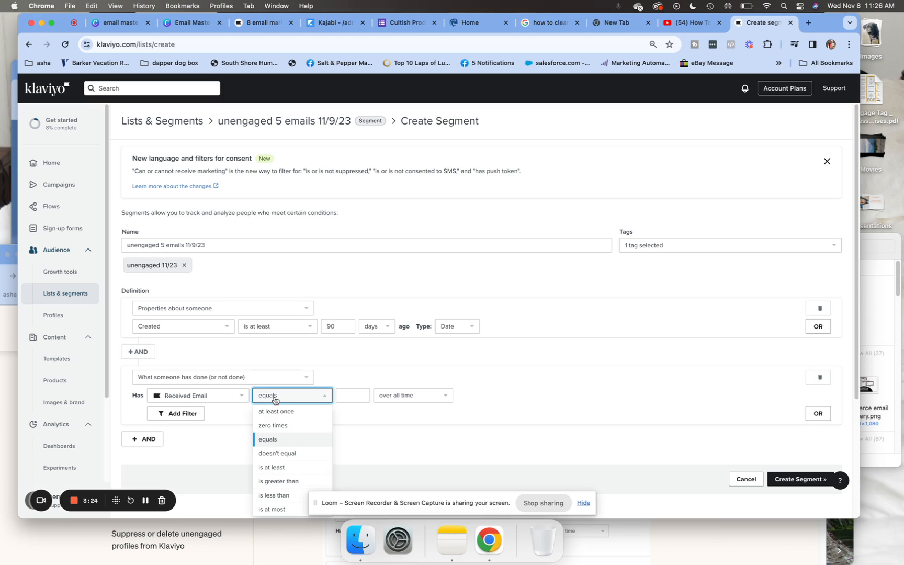
left_click(269, 468)
left_click(353, 396)
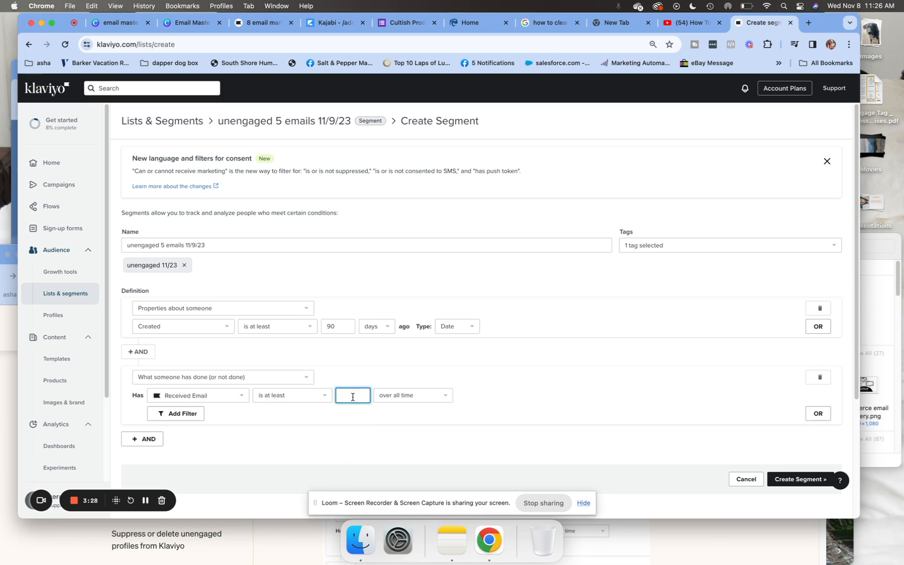
left_click(410, 376)
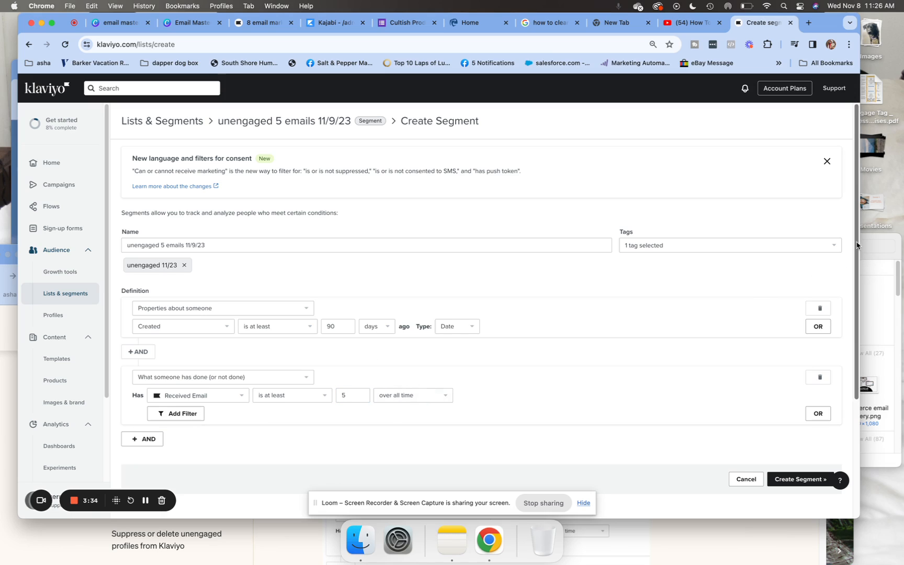
- Add a third AND condition on what someone has done (or not done), using the Opened Email metric
scroll(267, 374, "down", 3)
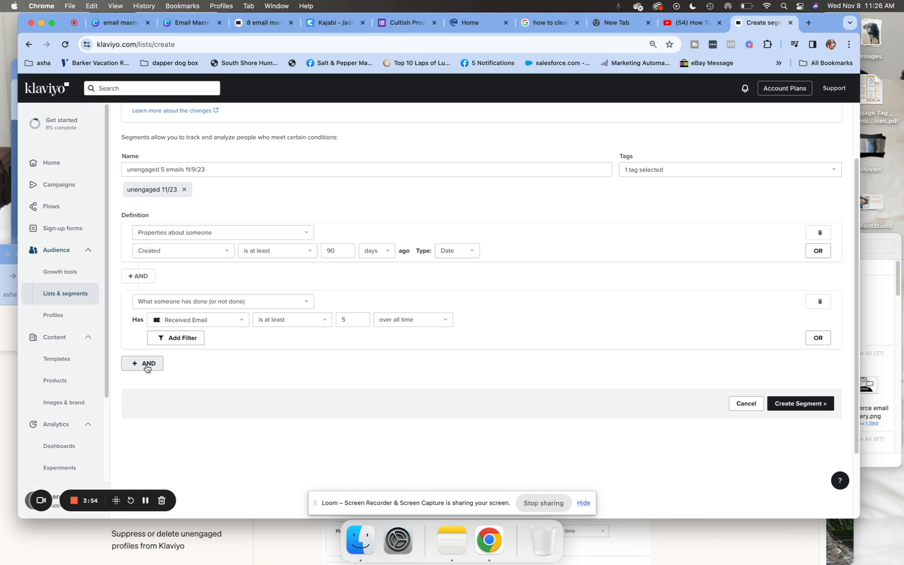
left_click(147, 364)
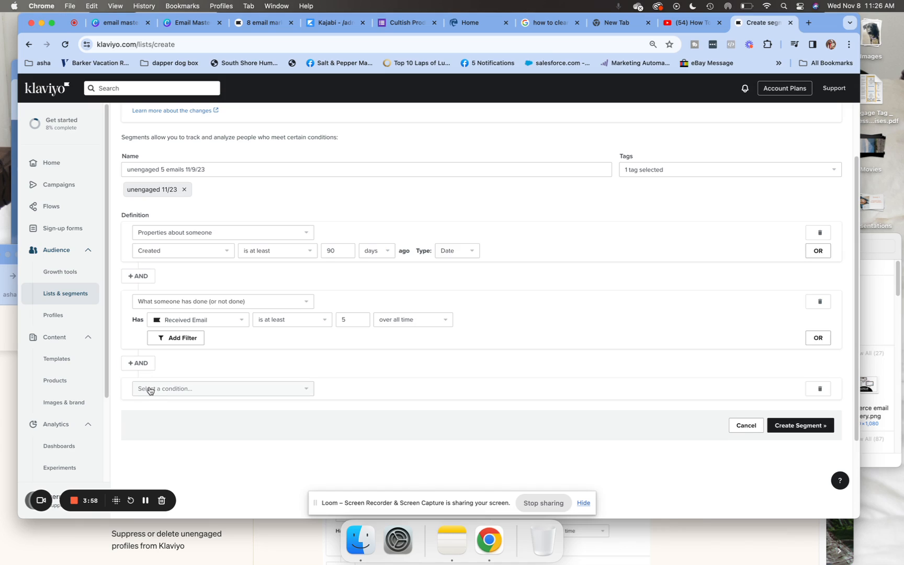
left_click(150, 390)
left_click(151, 406)
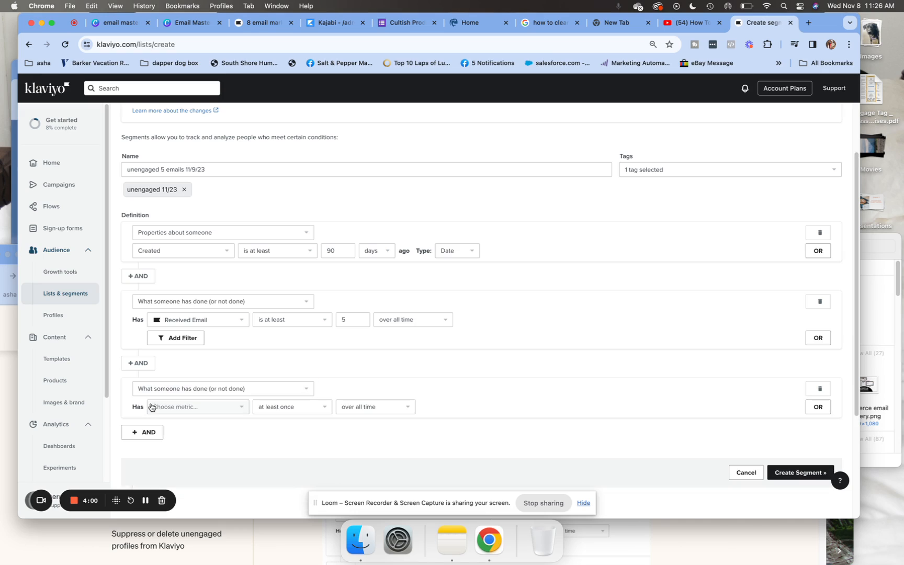
left_click(181, 408)
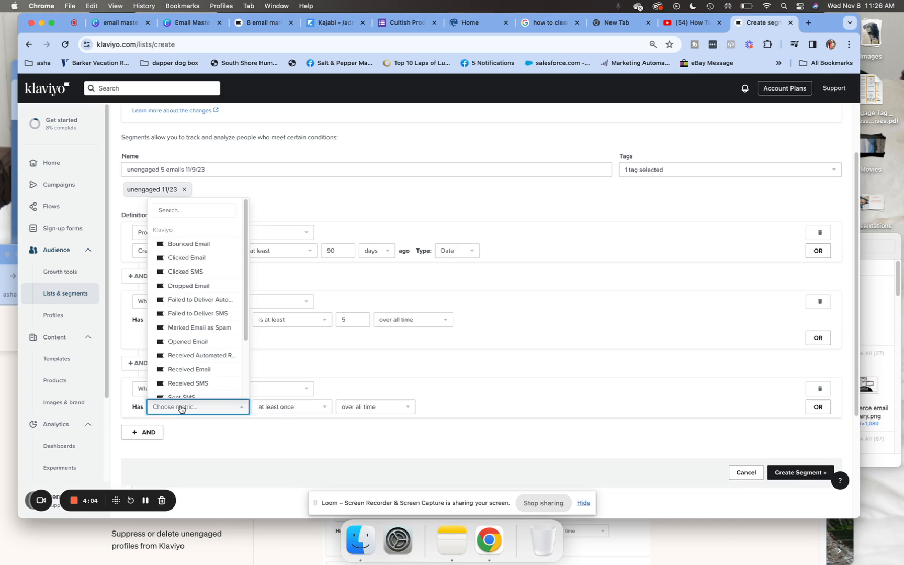
left_click(187, 341)
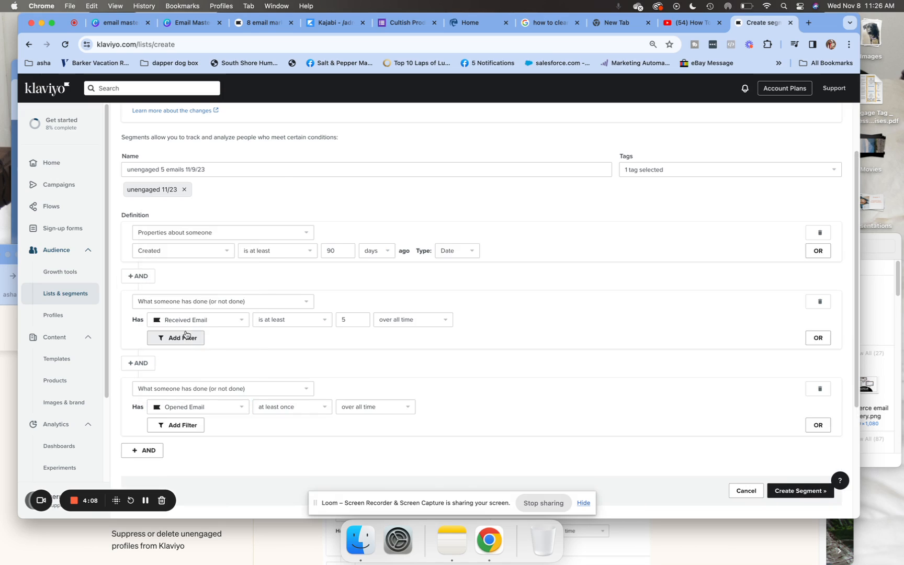
- Set the Opened Email condition to zero times in the last 90 days
left_click(289, 411)
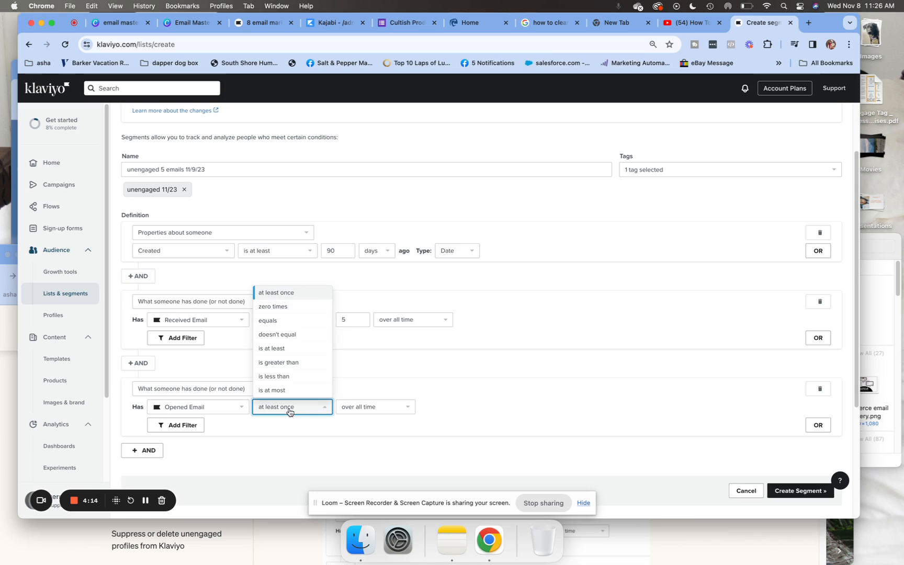
left_click(286, 311)
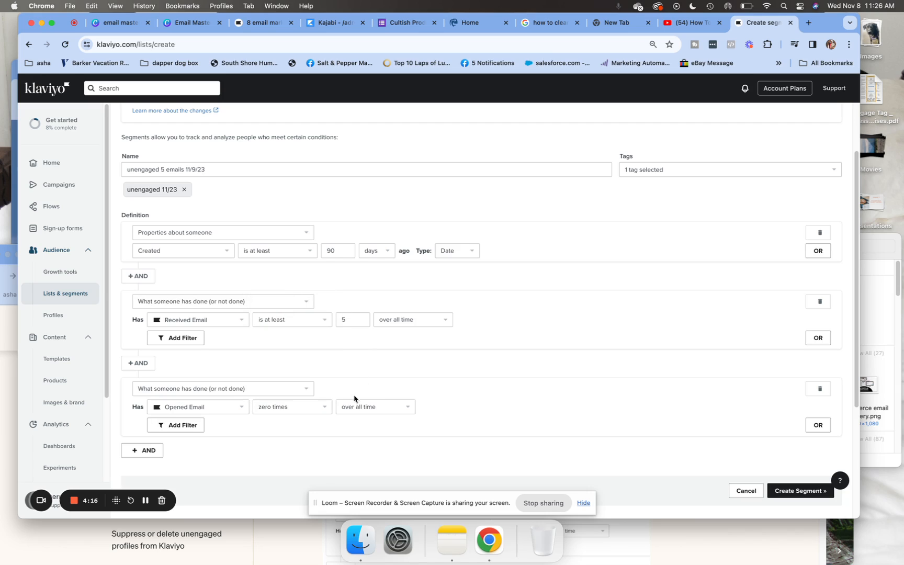
left_click(354, 412)
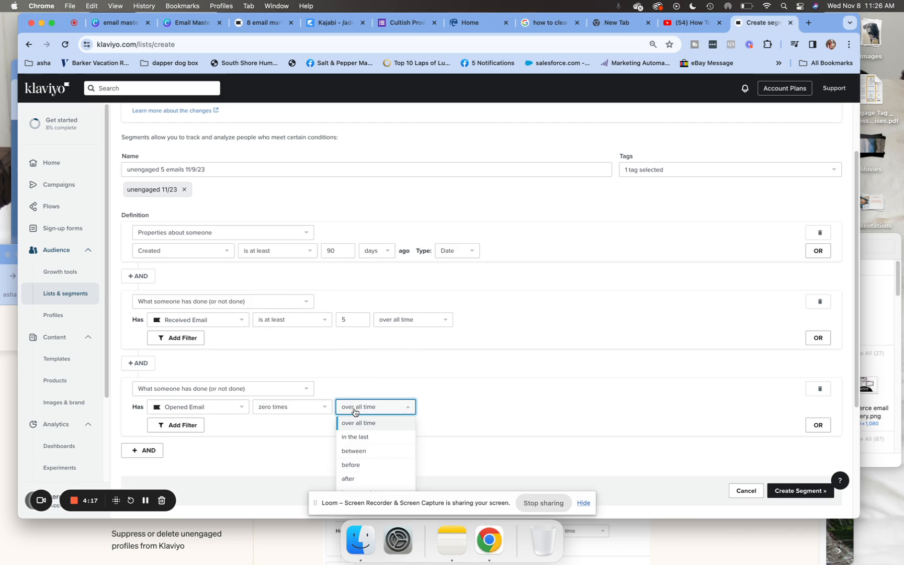
left_click(355, 438)
left_click(428, 407)
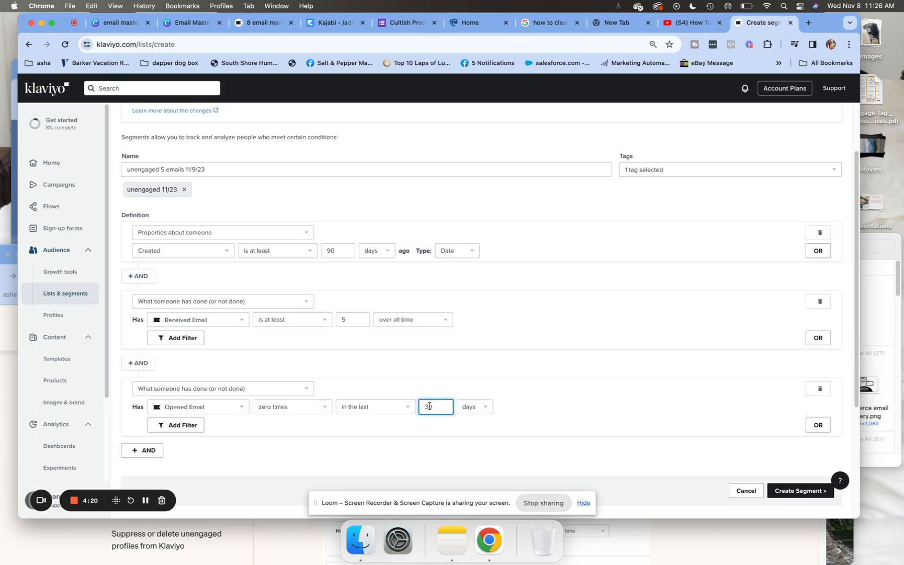
key("BackSpace")
type("9")
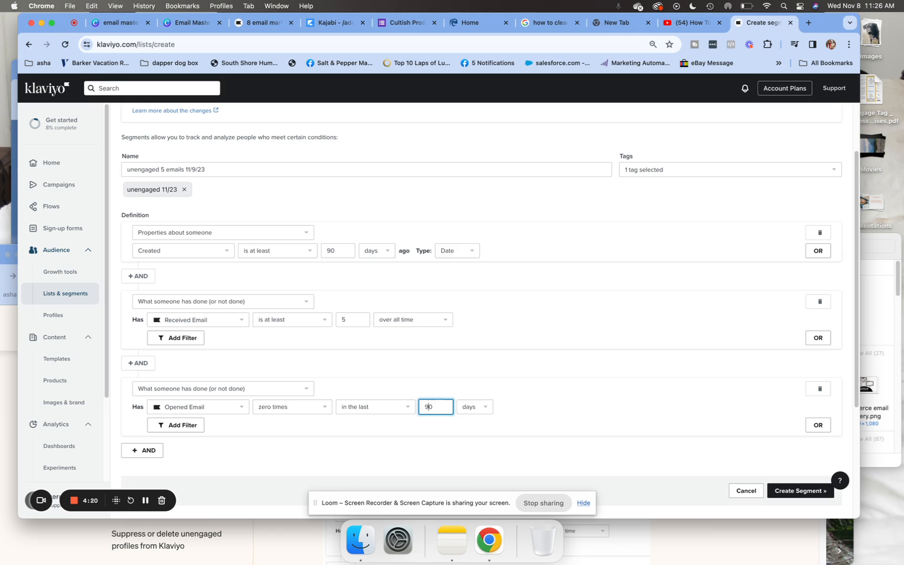
- Add a fourth AND condition on what someone has done (or not done), using the Clicked Email metric
left_click(137, 451)
scroll(847, 322, "down", 4)
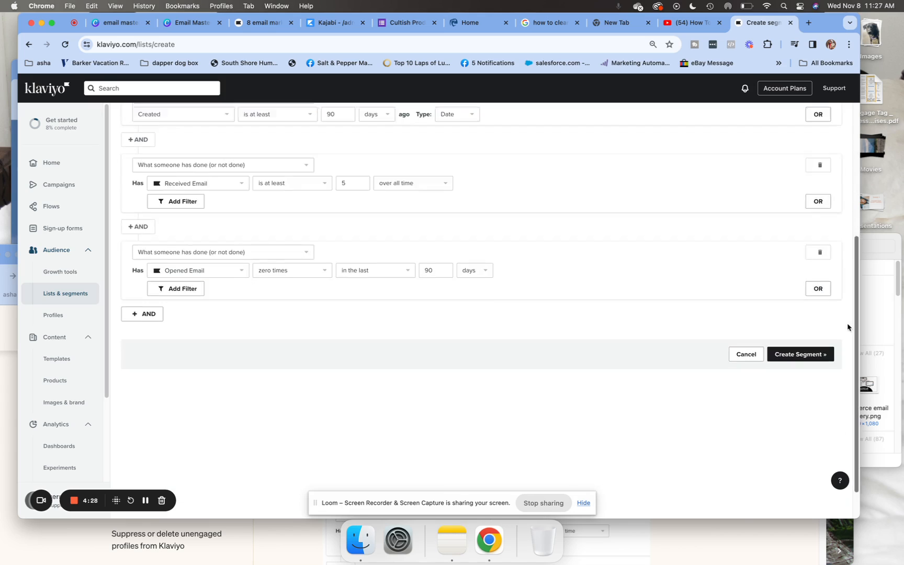
left_click(140, 275)
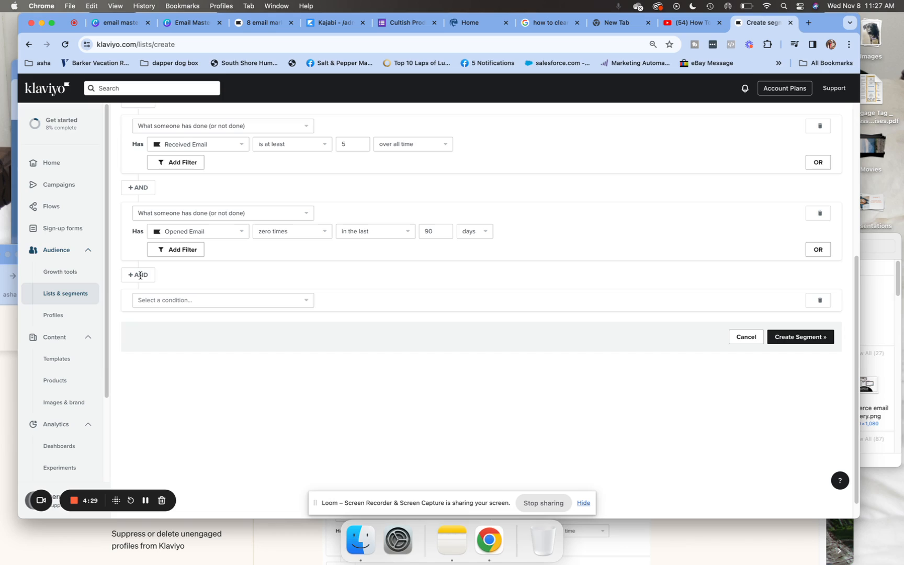
left_click(158, 299)
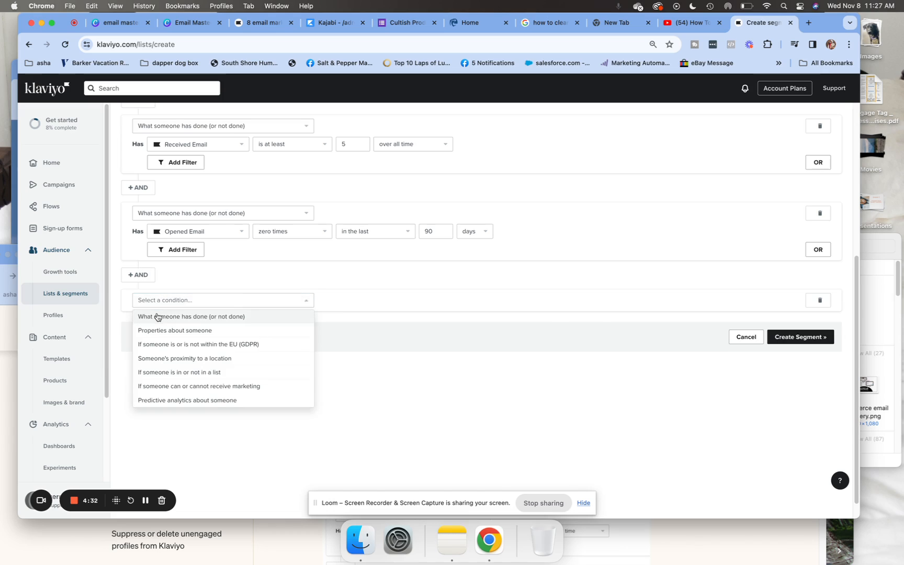
left_click(157, 316)
left_click(159, 319)
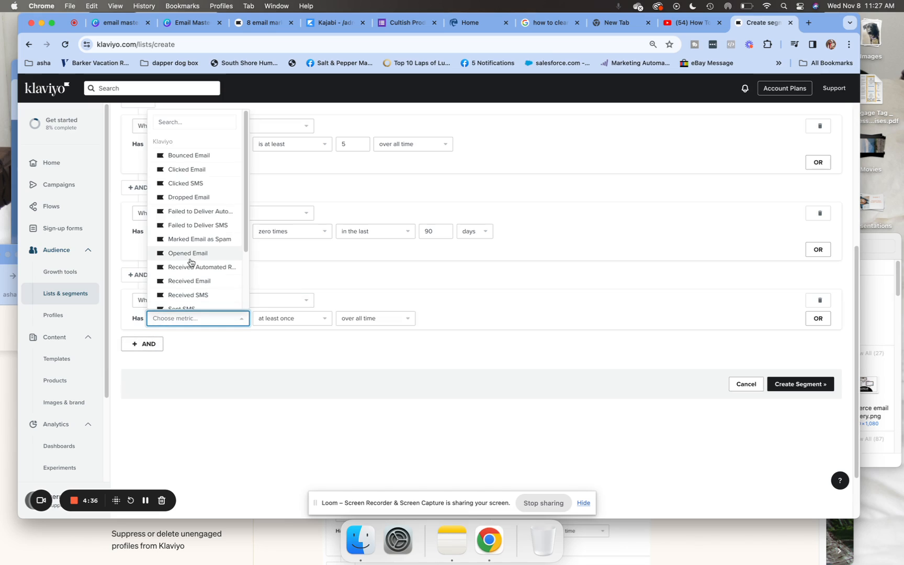
left_click(186, 170)
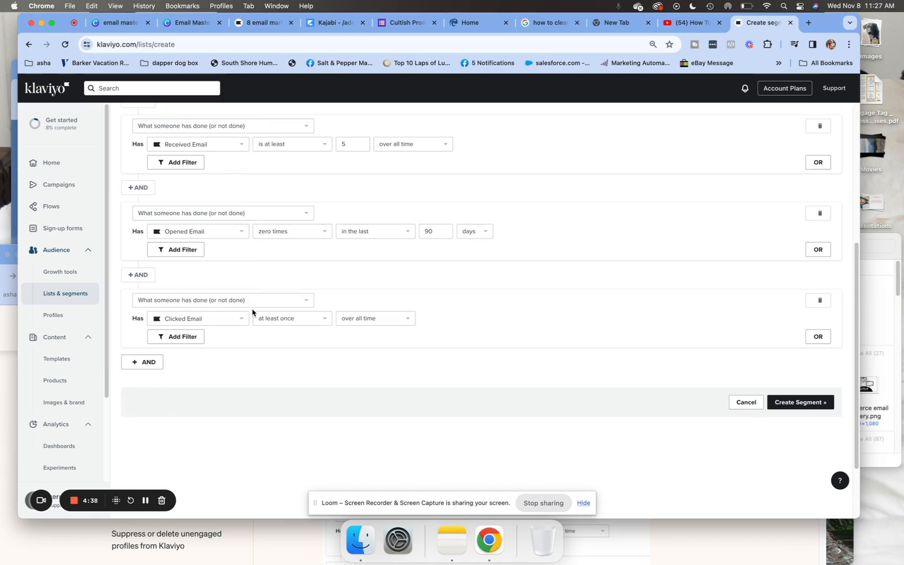
- Set the Clicked Email condition to zero times in the last 90 days
left_click(280, 321)
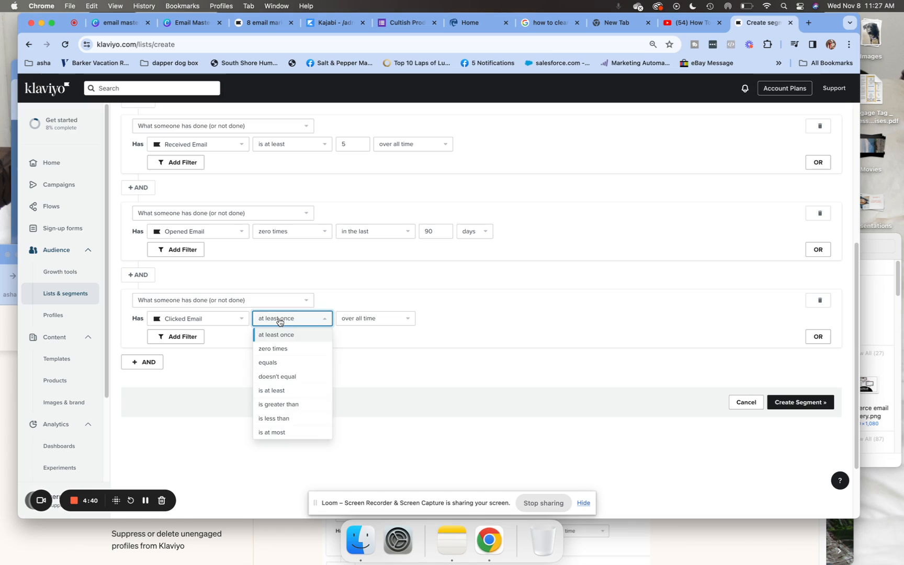
left_click(269, 347)
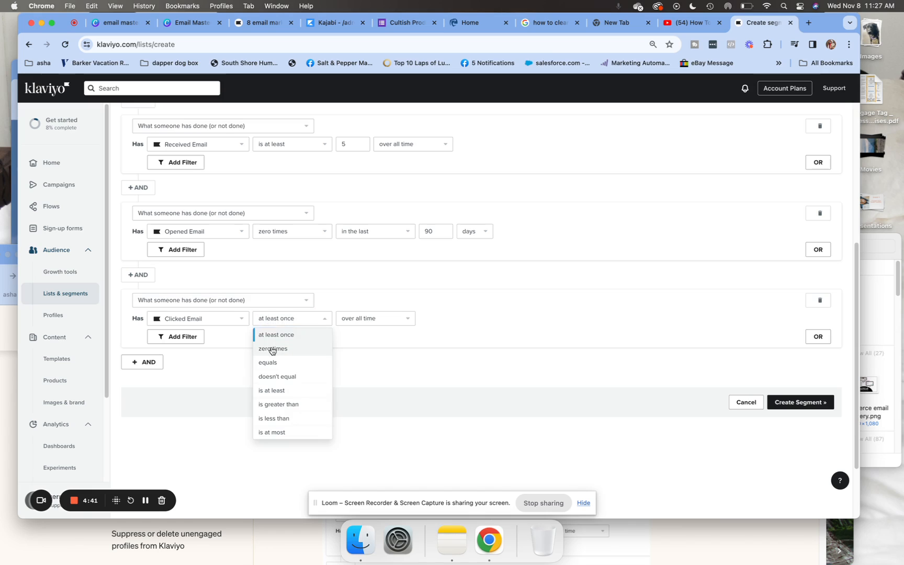
left_click(359, 318)
left_click(358, 348)
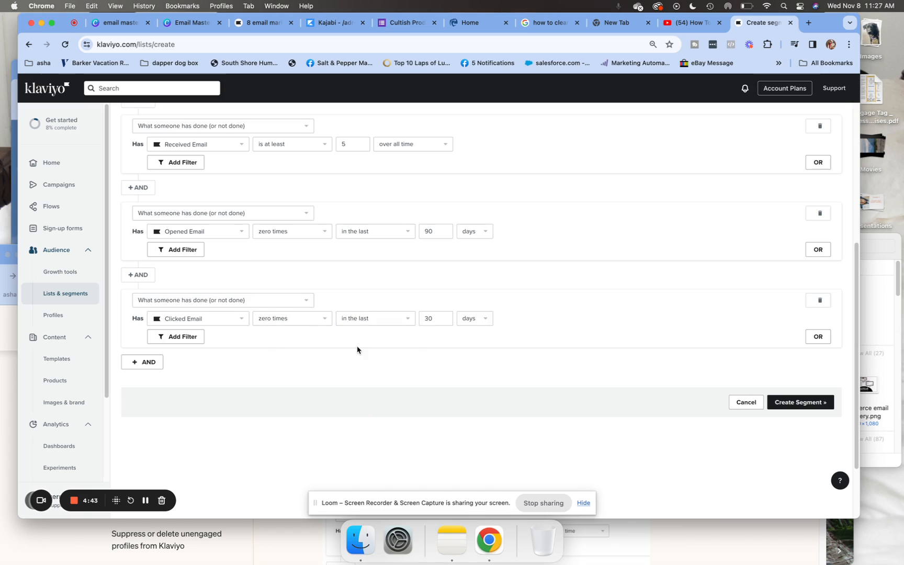
left_click(428, 318)
key("BackSpace")
type("9")
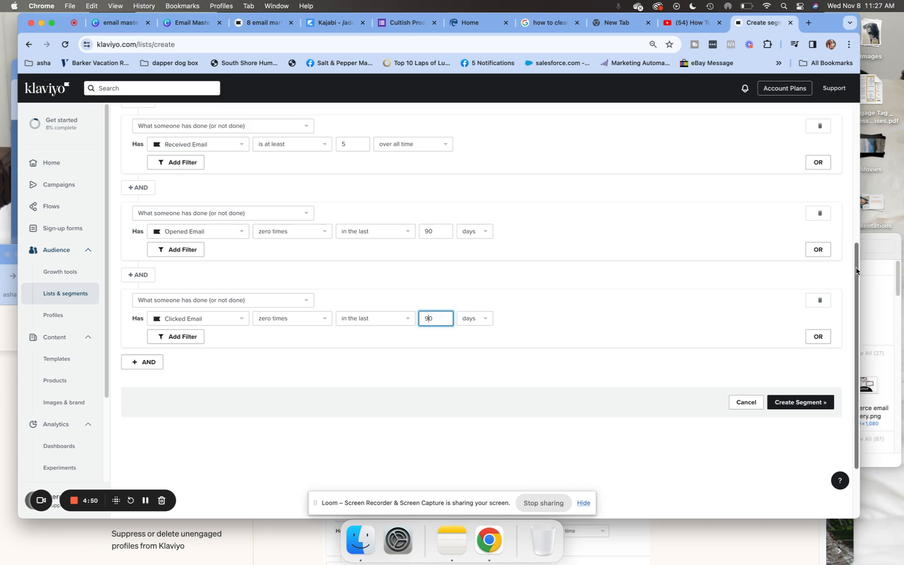
- Review the segment definition, including the Created condition's comparison options, and create the segment
left_click_drag(857, 271, 855, 215)
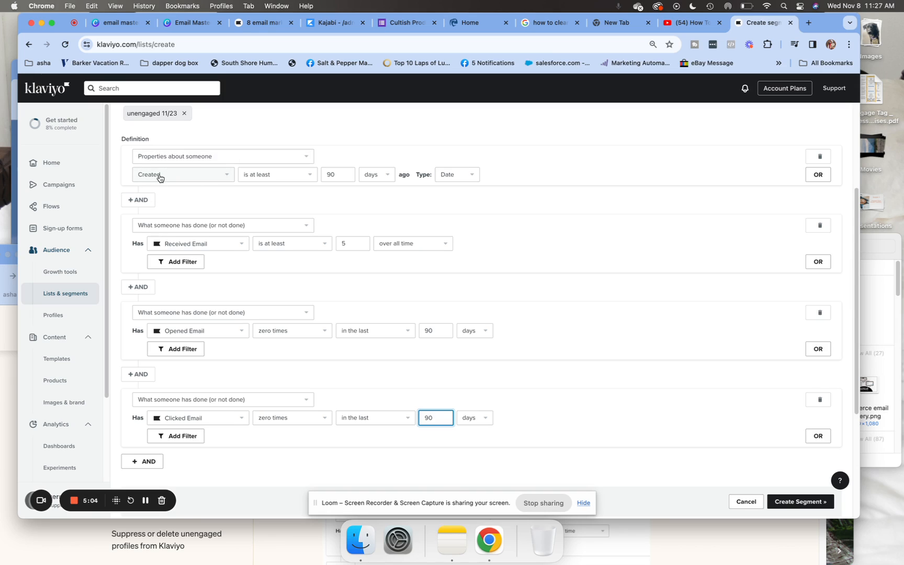
left_click(275, 175)
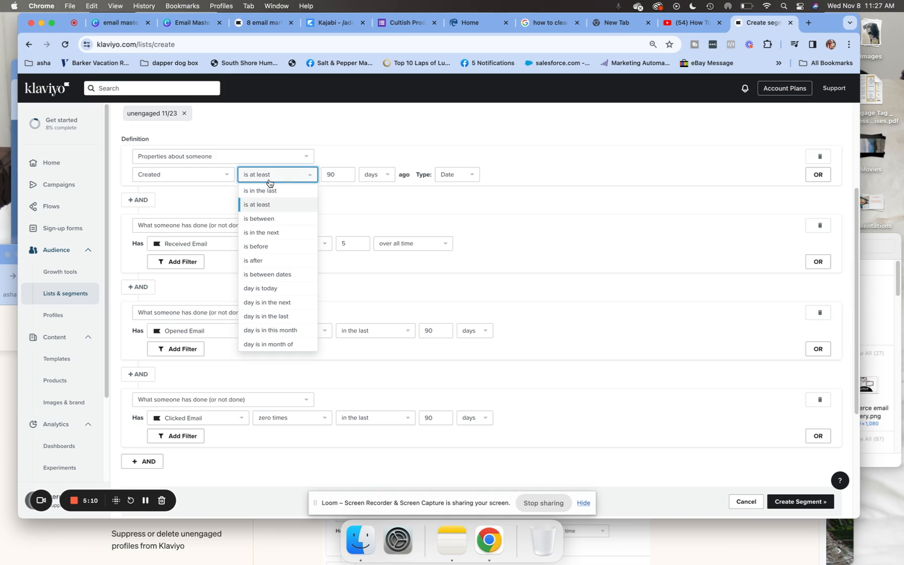
left_click(336, 155)
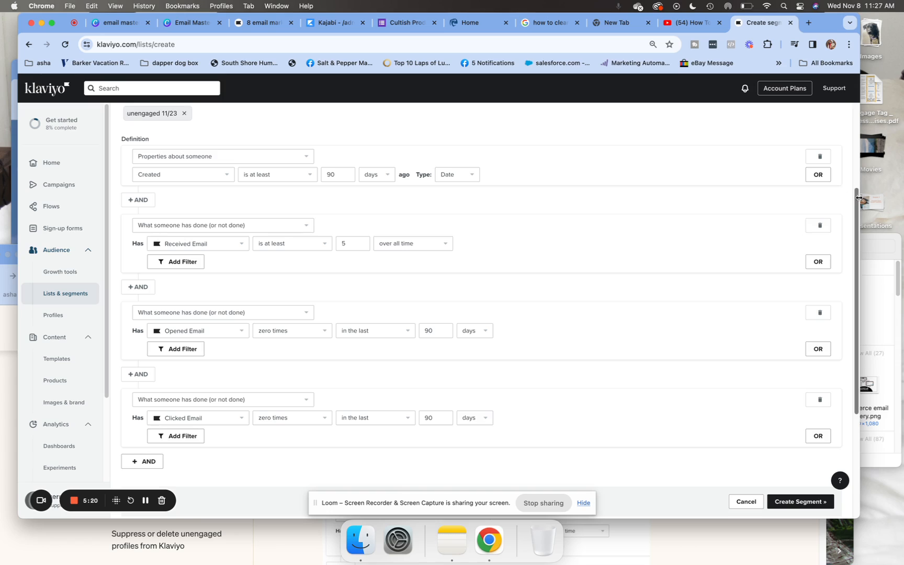
left_click_drag(857, 199, 856, 242)
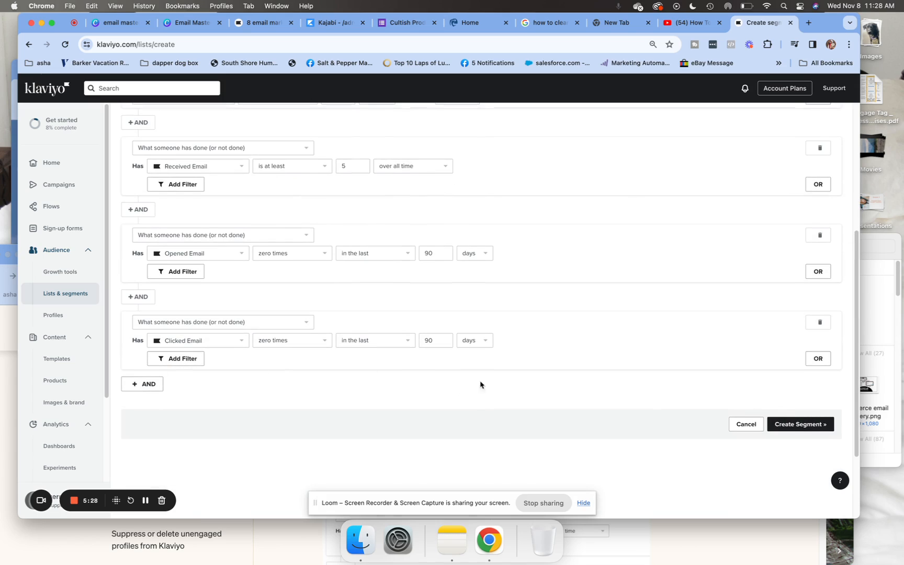
left_click(794, 423)
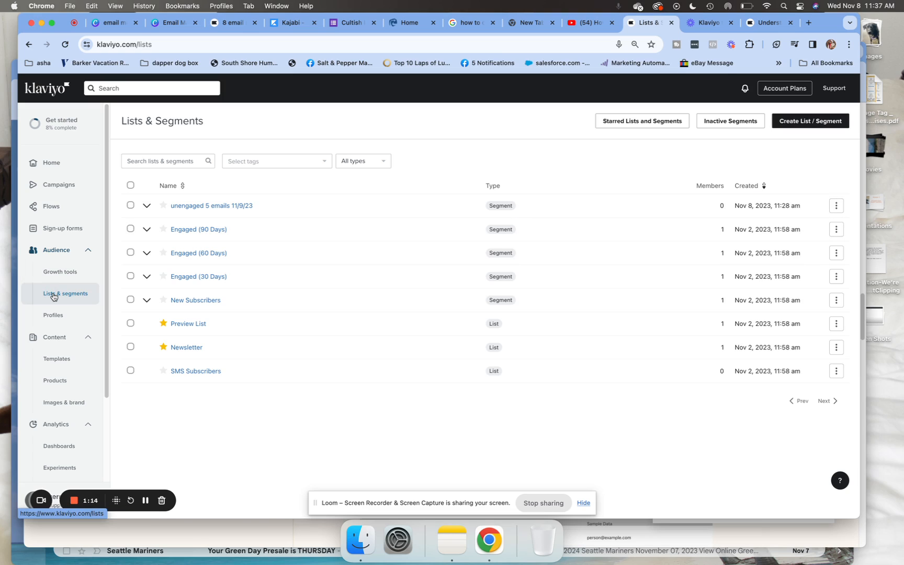
- Export the segment "unengaged 5 emails 11/9/23" to CSV with only the Email property included
left_click(204, 206)
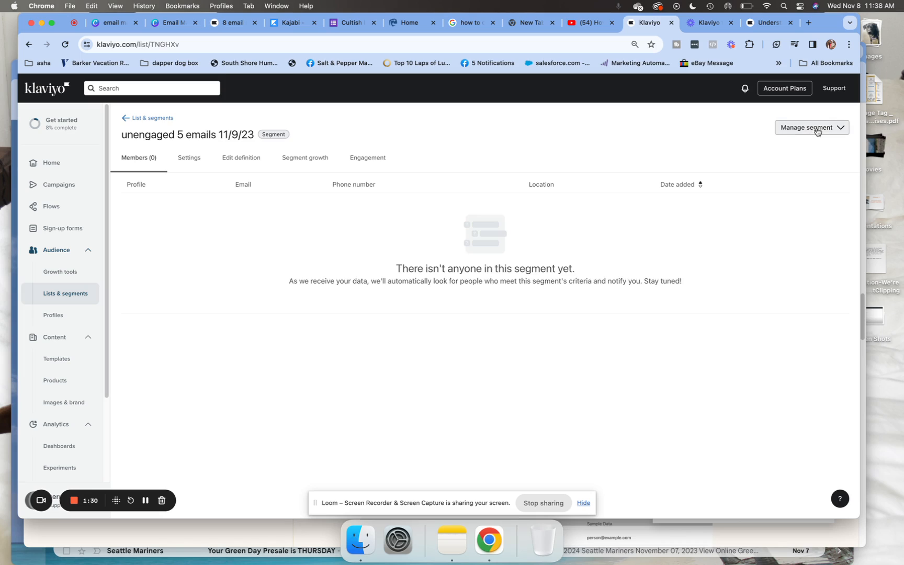
left_click(834, 131)
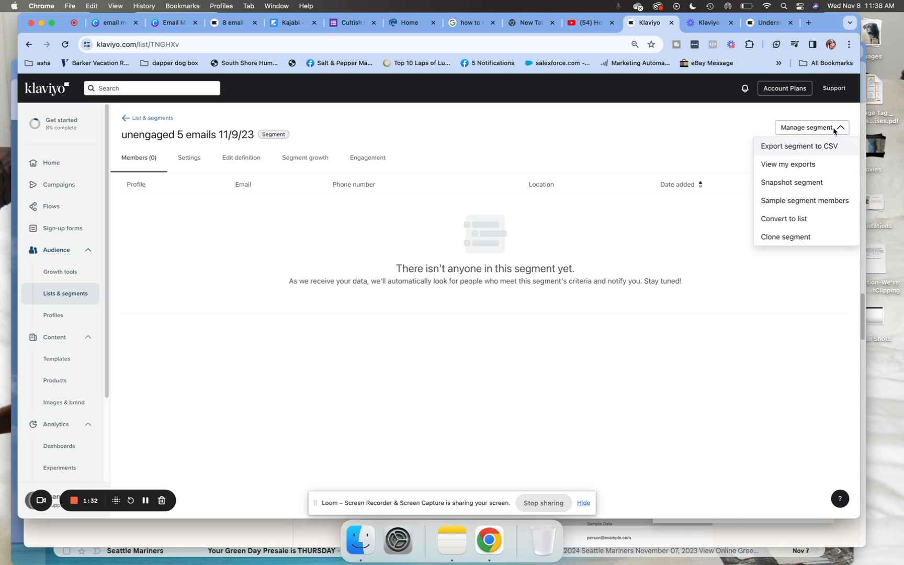
left_click(801, 151)
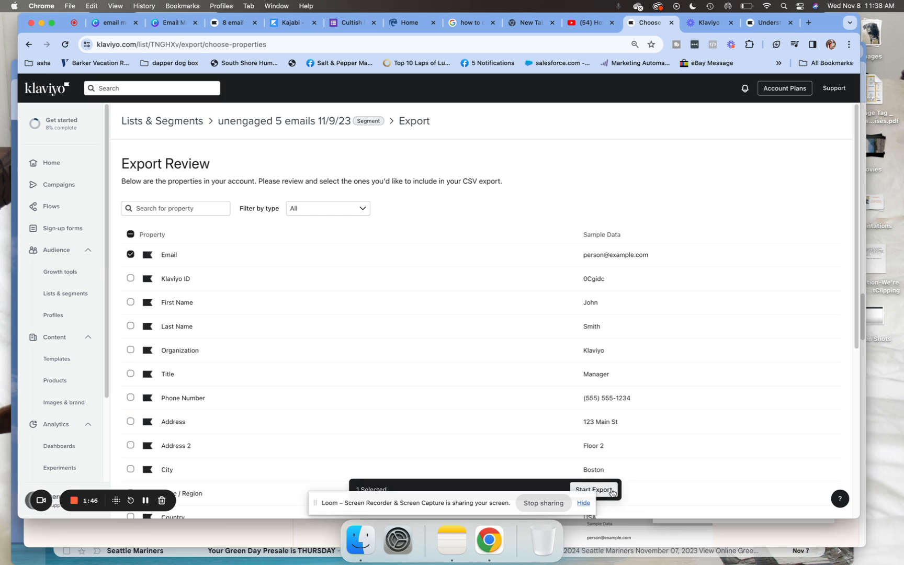
left_click(593, 489)
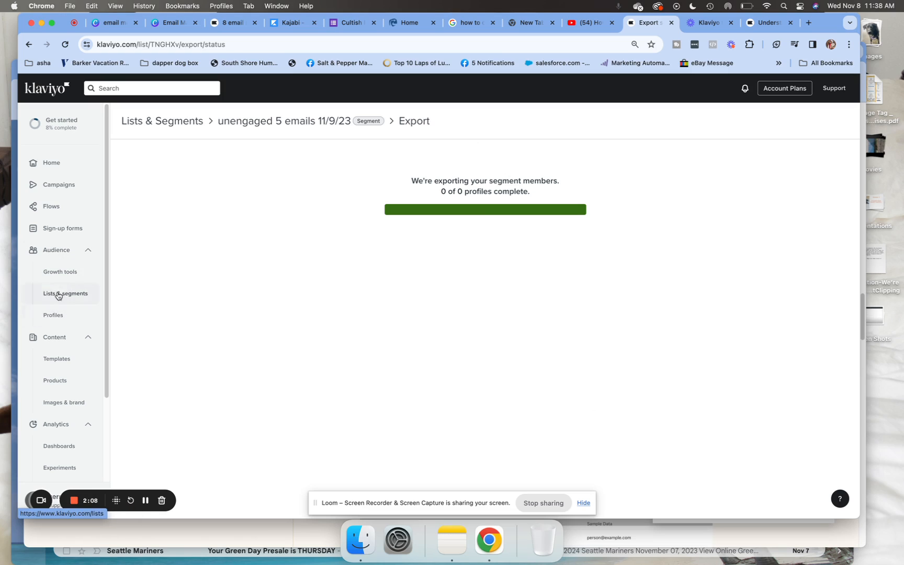
- Open the list of suppressed profiles from the audience profiles
left_click(51, 316)
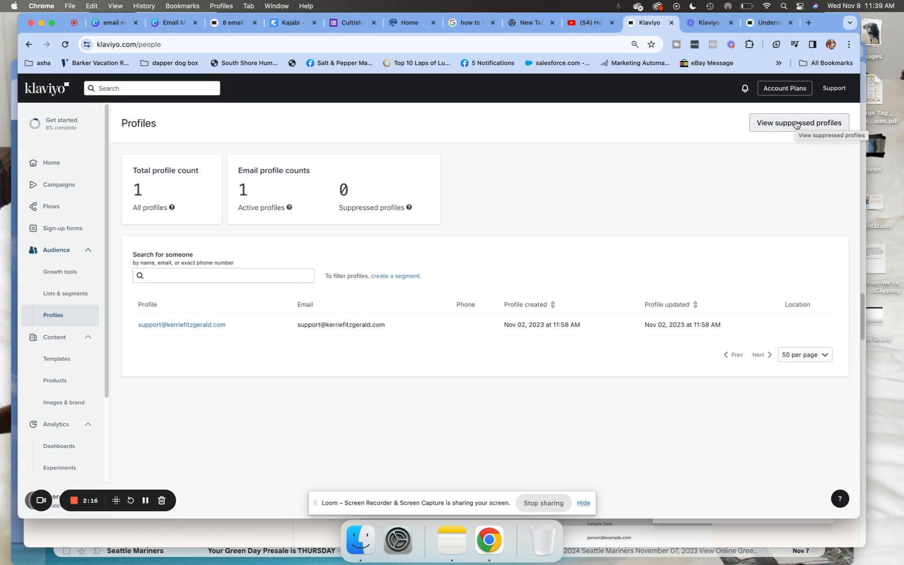
left_click(795, 123)
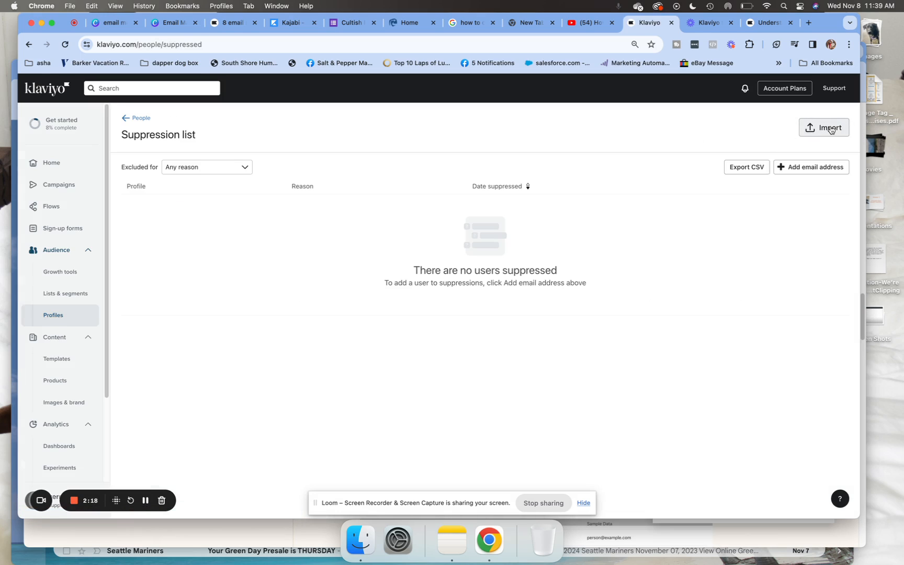